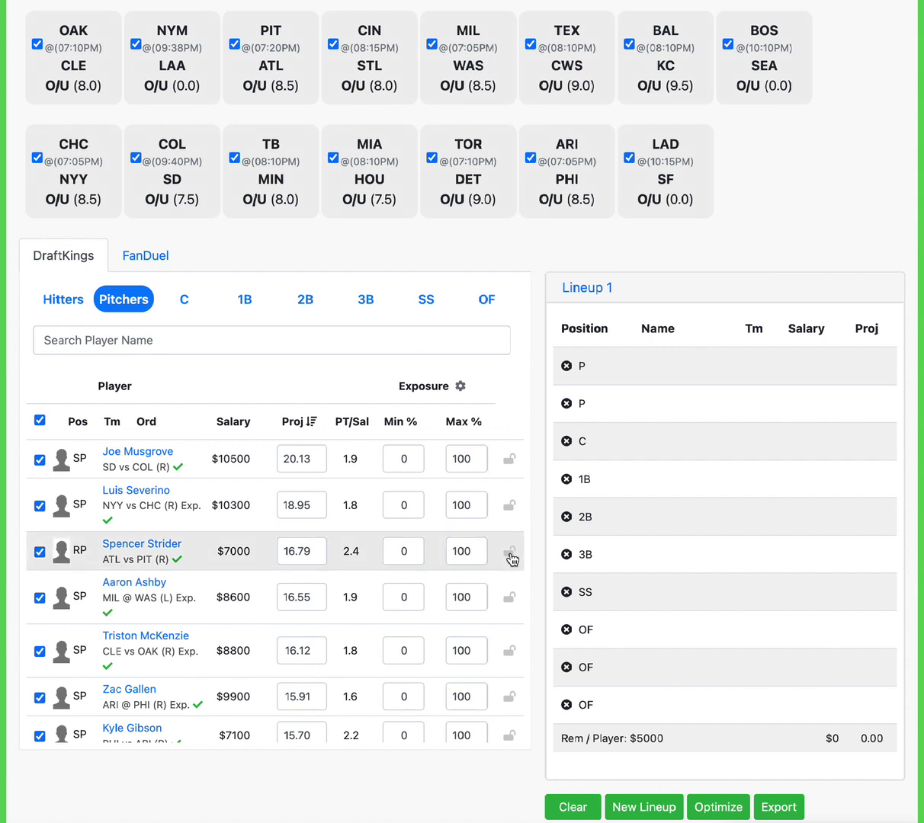
# Lock Spencer Strider as pitcher, briefly lock Triston McKenzie, then remove McKenzie from the second P slot
pyautogui.click(508, 552)
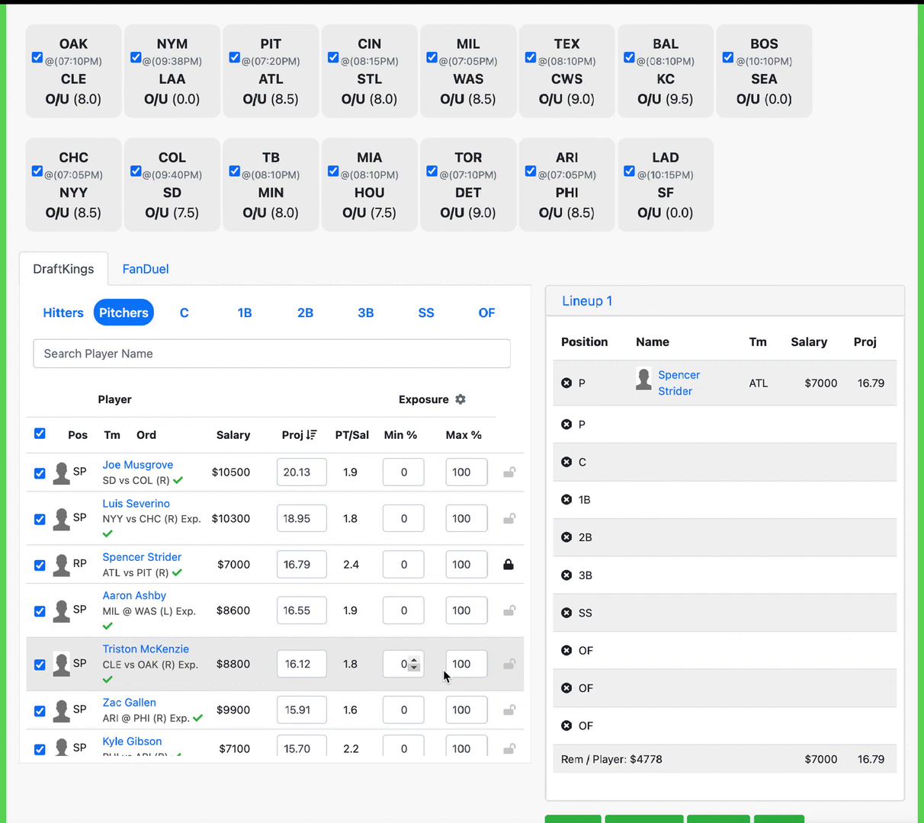
pyautogui.click(510, 665)
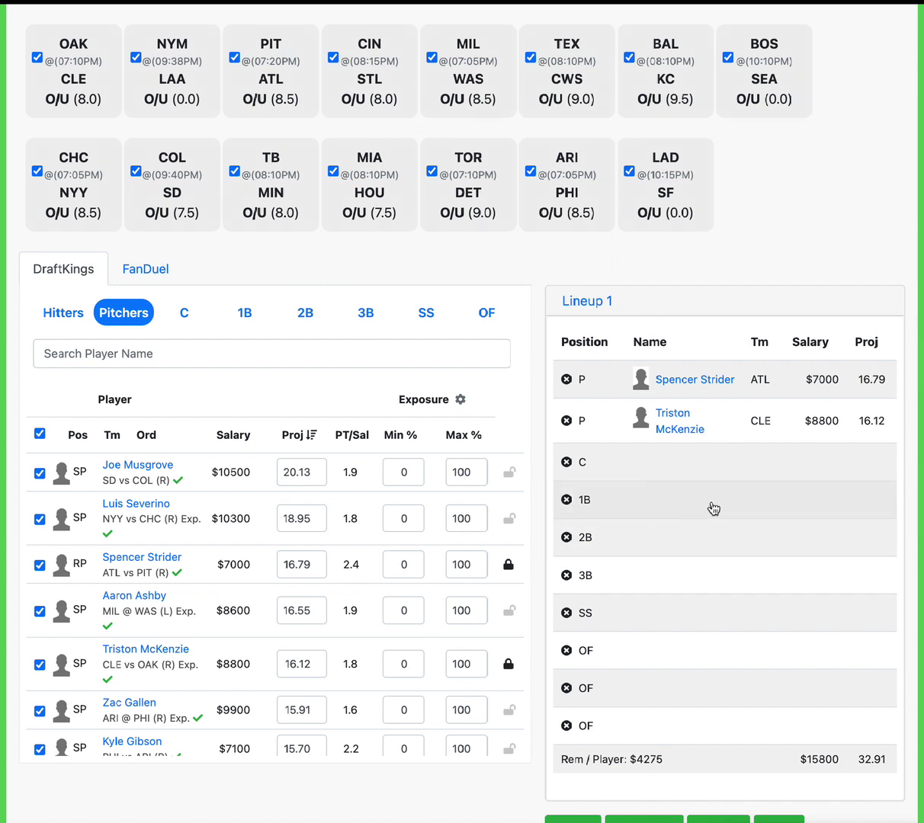
pyautogui.click(565, 421)
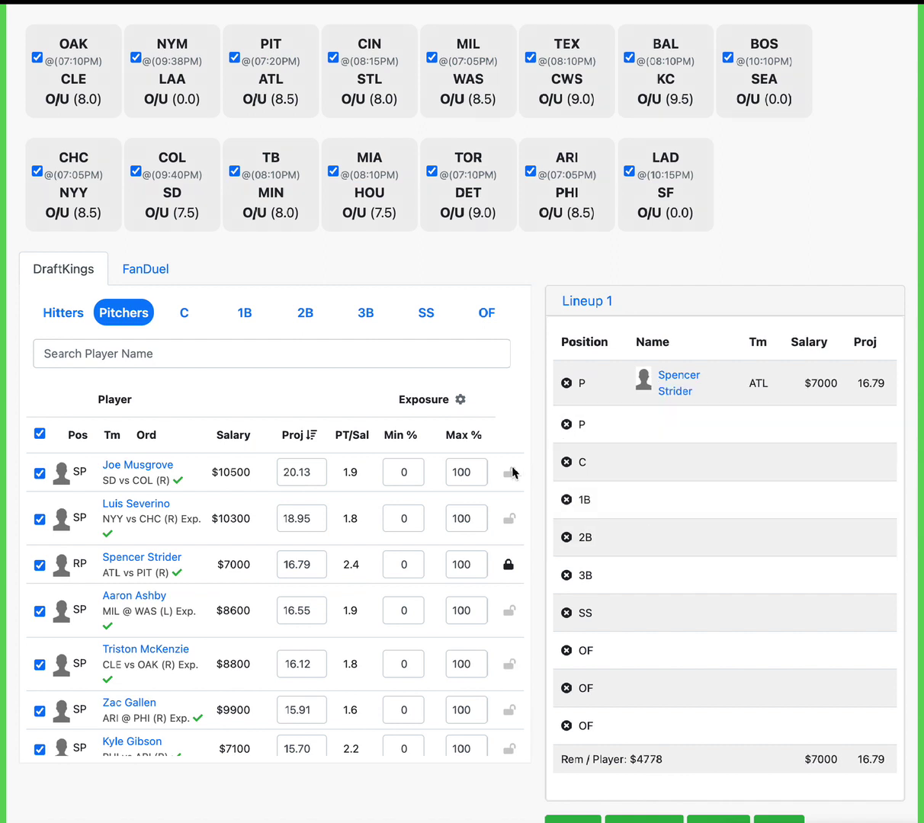
# Lock Kyle Gibson (PHI, $7100) into the second pitcher slot, bringing projection to 32.49
pyautogui.scroll(-3, 128, 587)
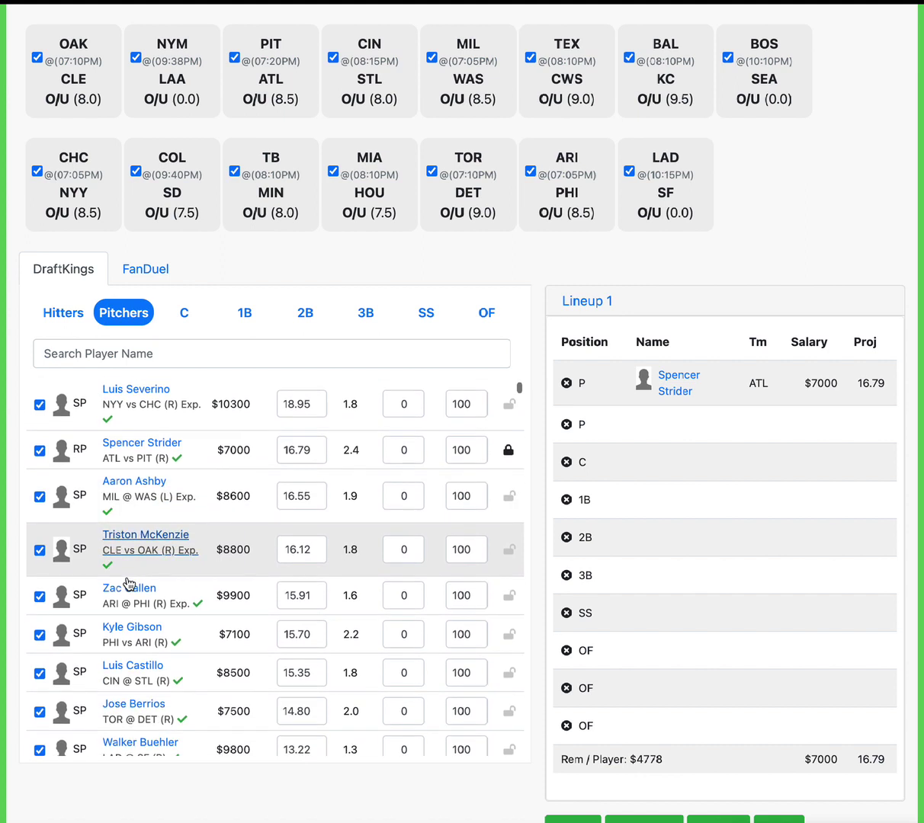
pyautogui.scroll(-2, 128, 586)
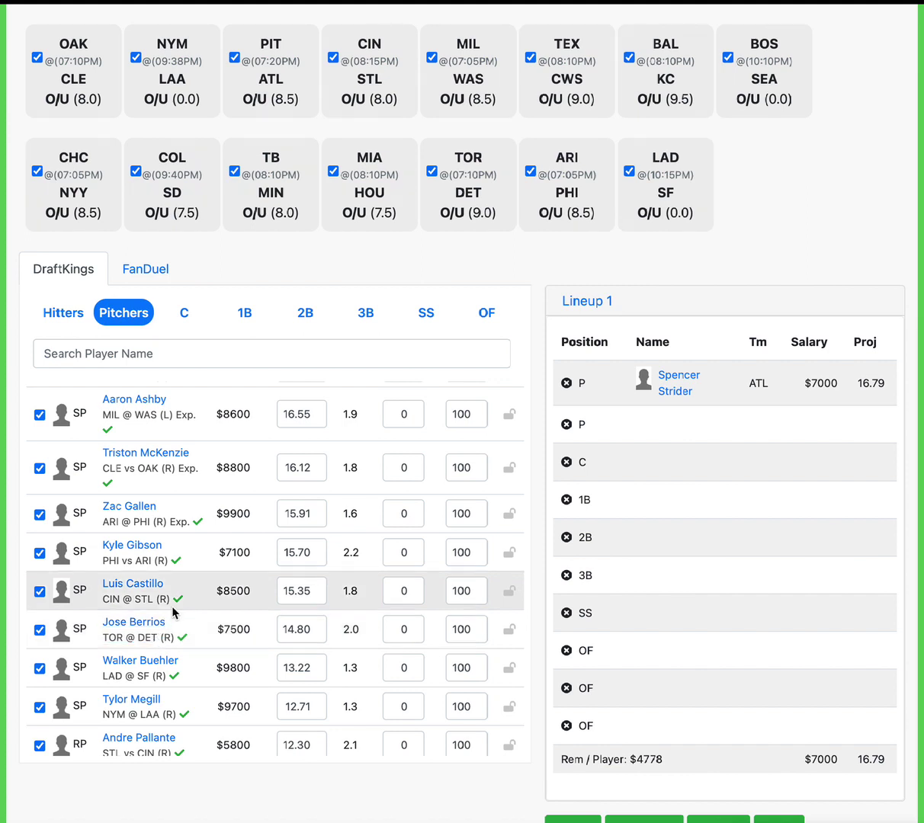
pyautogui.click(509, 555)
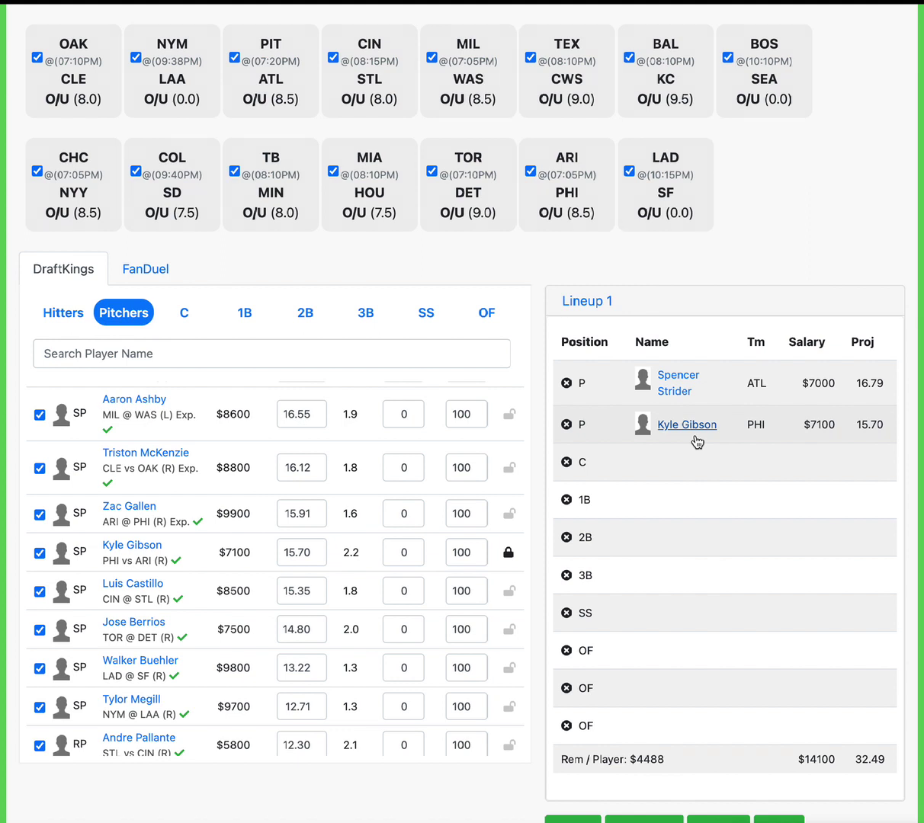
# Lock Bo Bichette ($5600) at shortstop from the hitters pool, then filter to outfielders
pyautogui.click(67, 314)
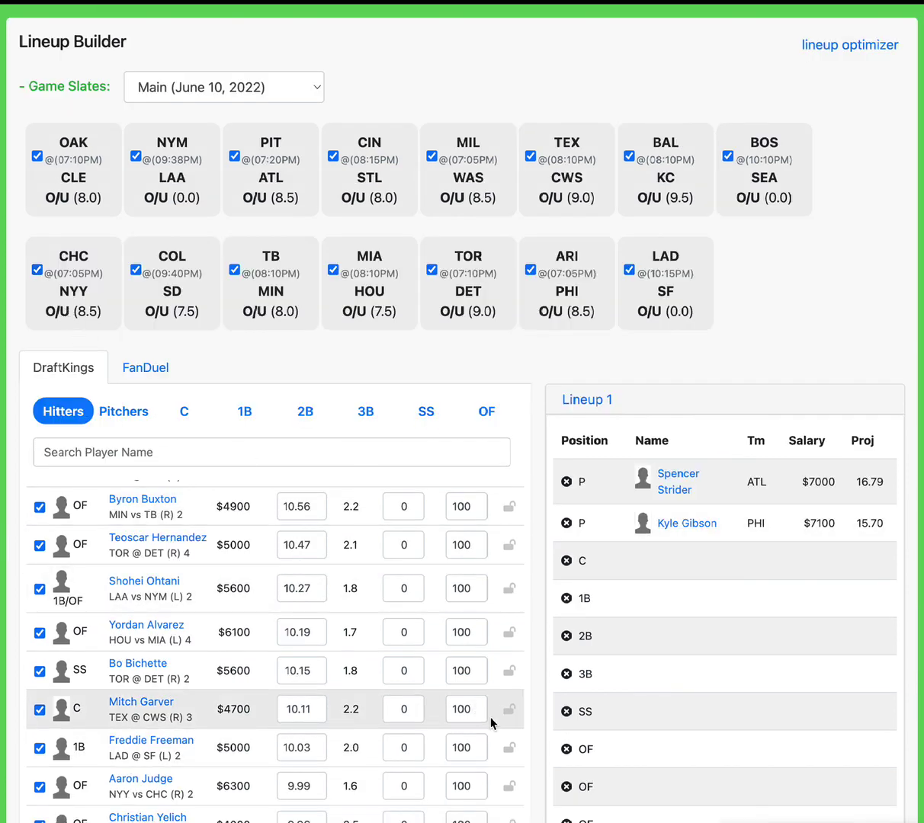
pyautogui.click(510, 673)
pyautogui.scroll(-1, 564, 576)
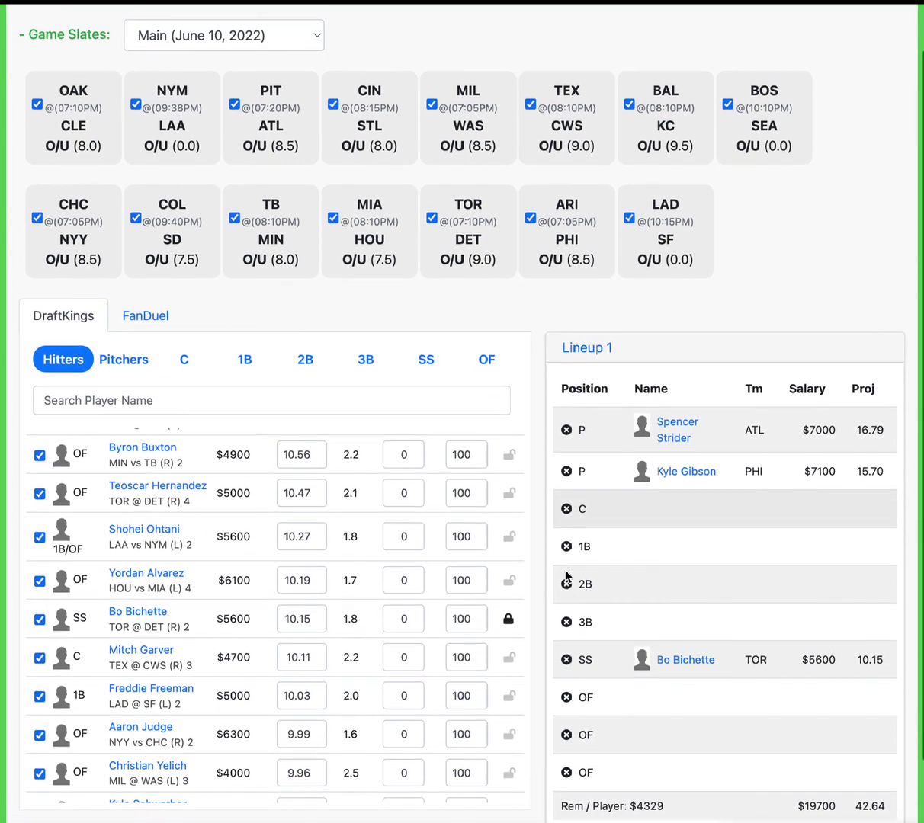
pyautogui.scroll(-1, 566, 577)
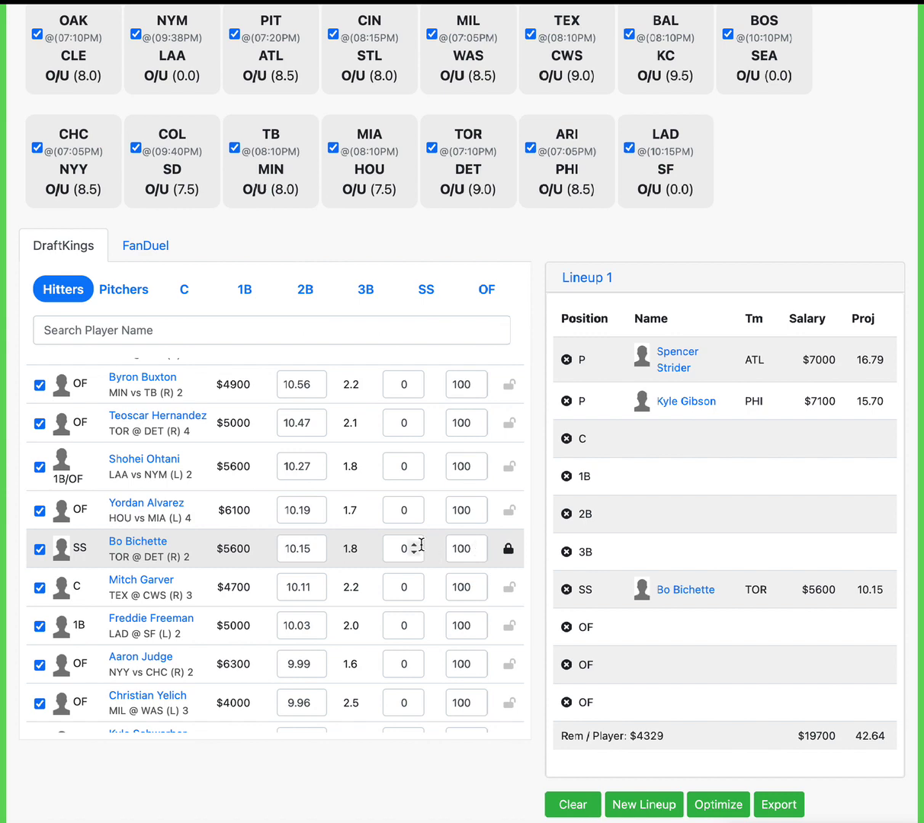
pyautogui.click(481, 288)
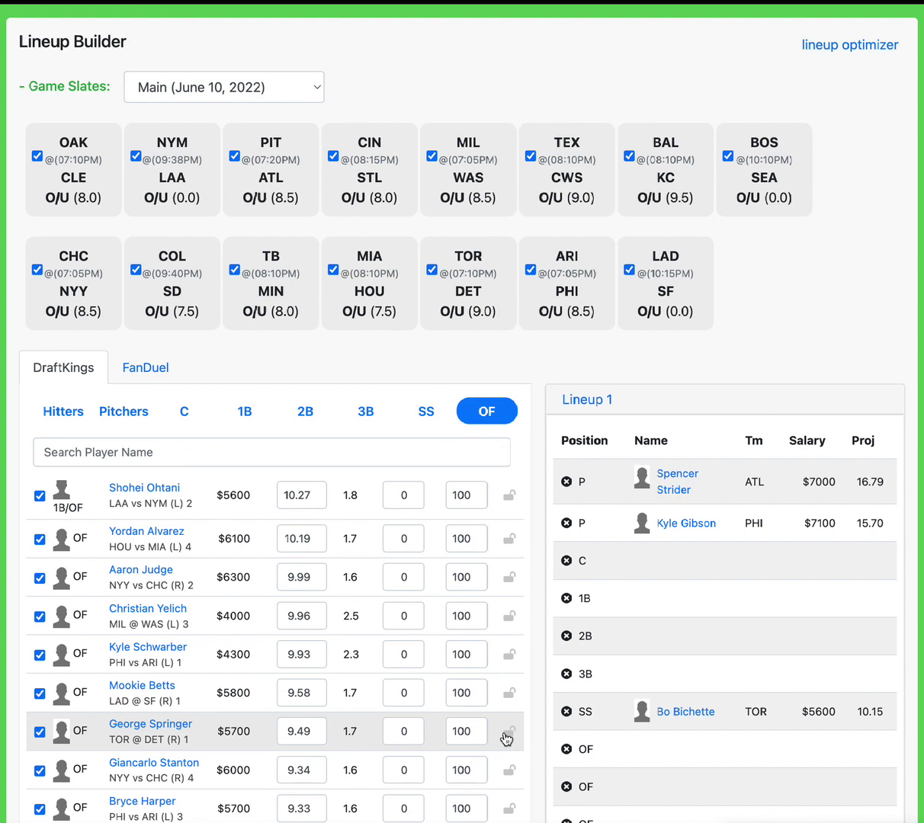
# Lock George Springer ($5700) into an outfield slot and scan the remaining outfielders
pyautogui.click(511, 732)
pyautogui.scroll(-3, 23, 339)
pyautogui.scroll(-1, 23, 340)
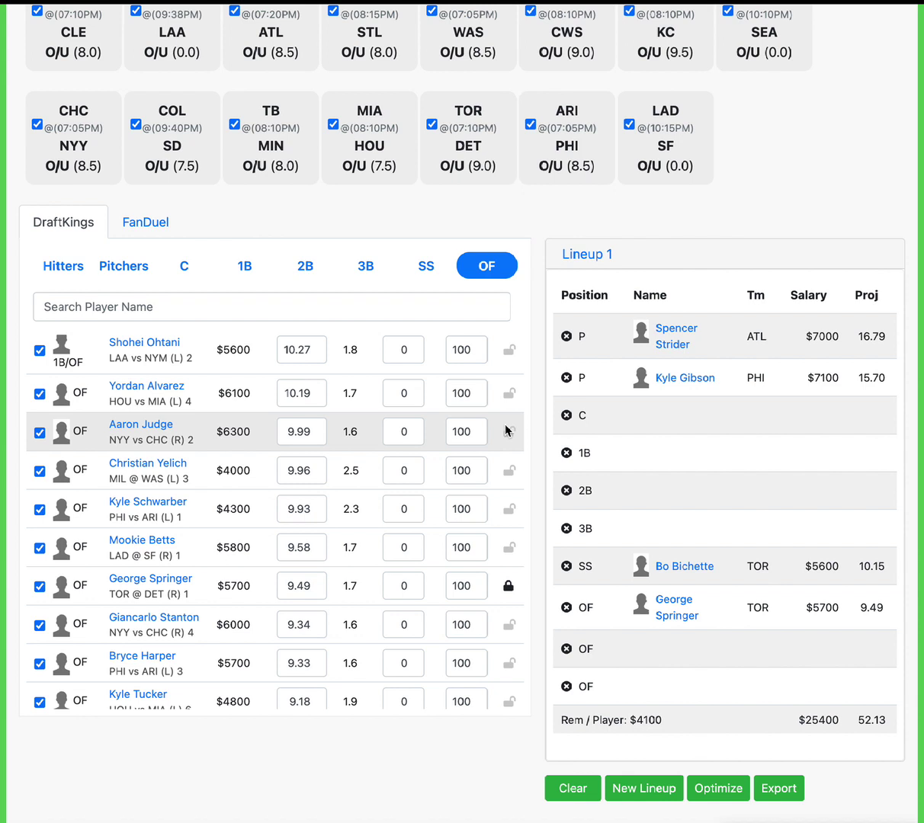
pyautogui.scroll(-1, 463, 222)
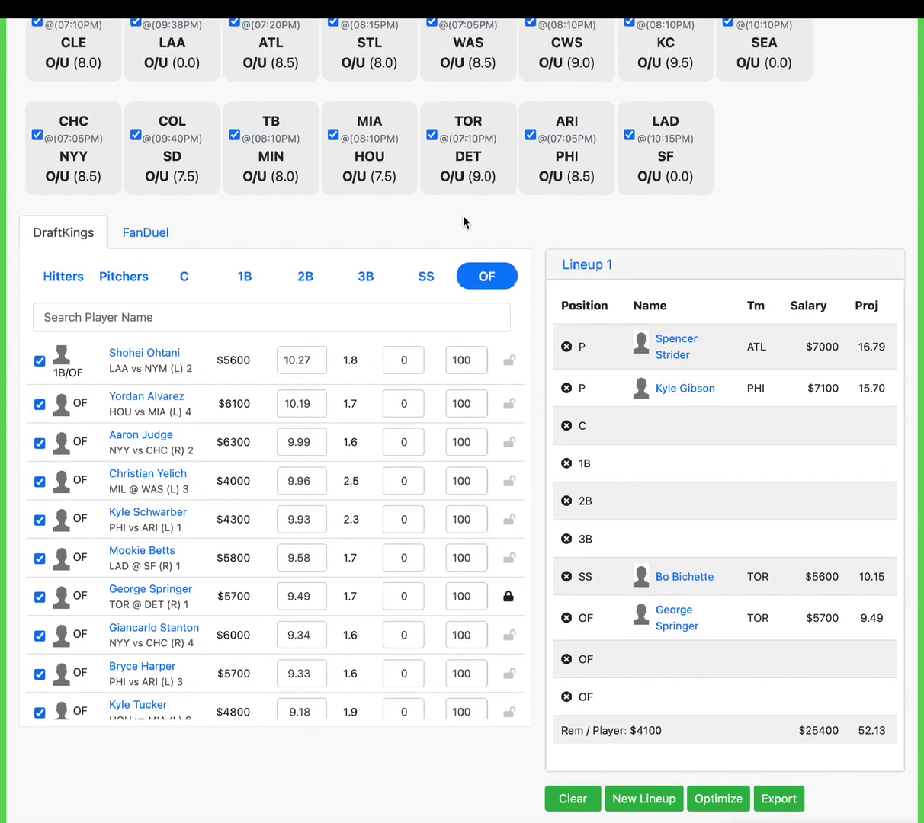
pyautogui.scroll(-1, 463, 222)
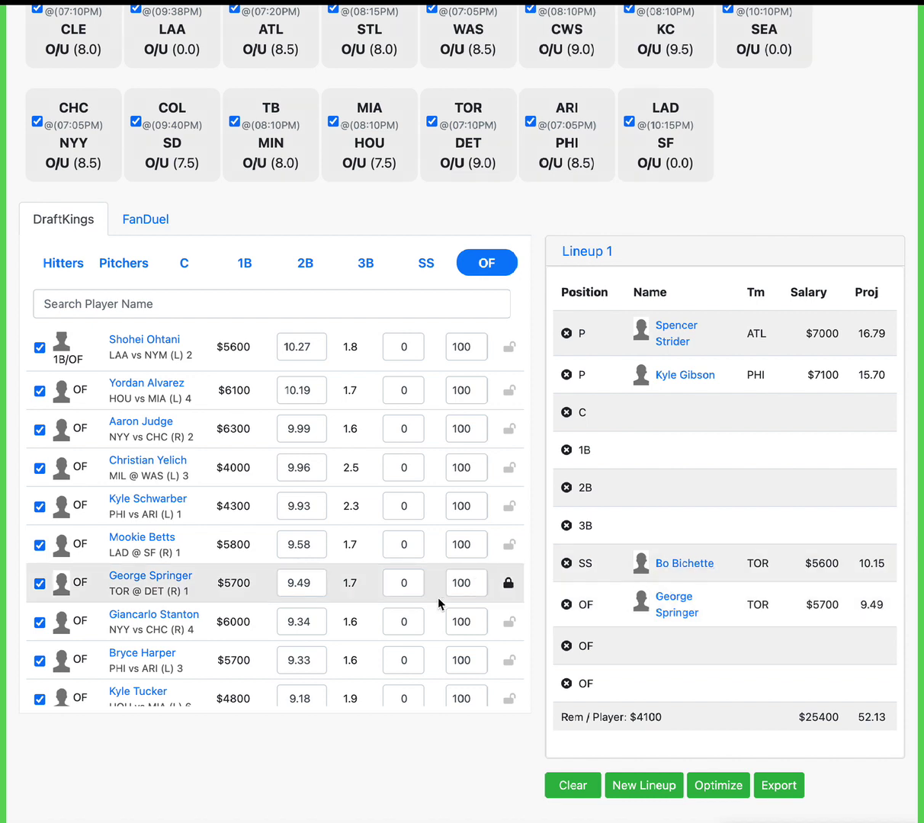
# Filter the pool to 1B and lock Rowdy Tellez ($3600) at first base
pyautogui.click(237, 263)
pyautogui.scroll(2, 232, 295)
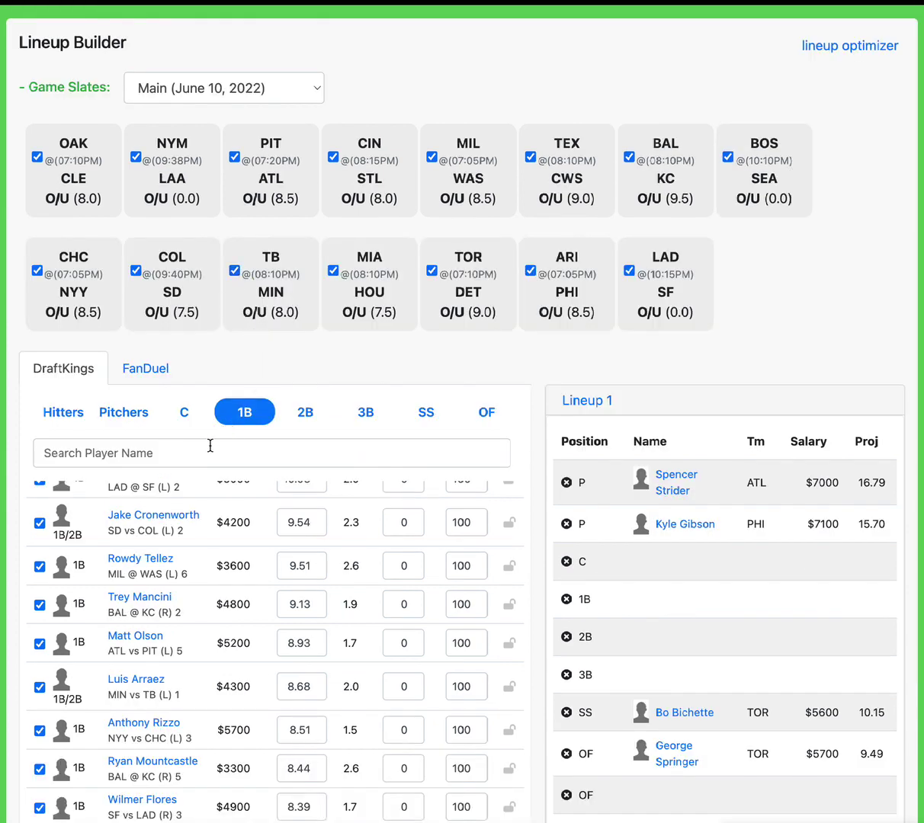
pyautogui.scroll(4, 262, 633)
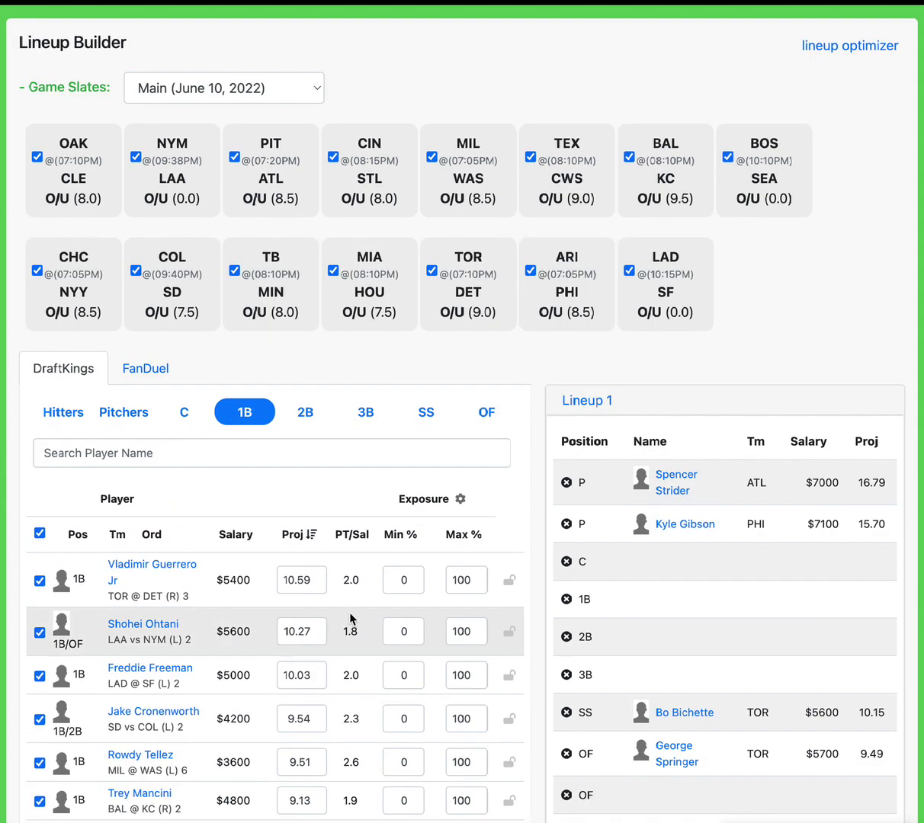
pyautogui.scroll(-3, 350, 619)
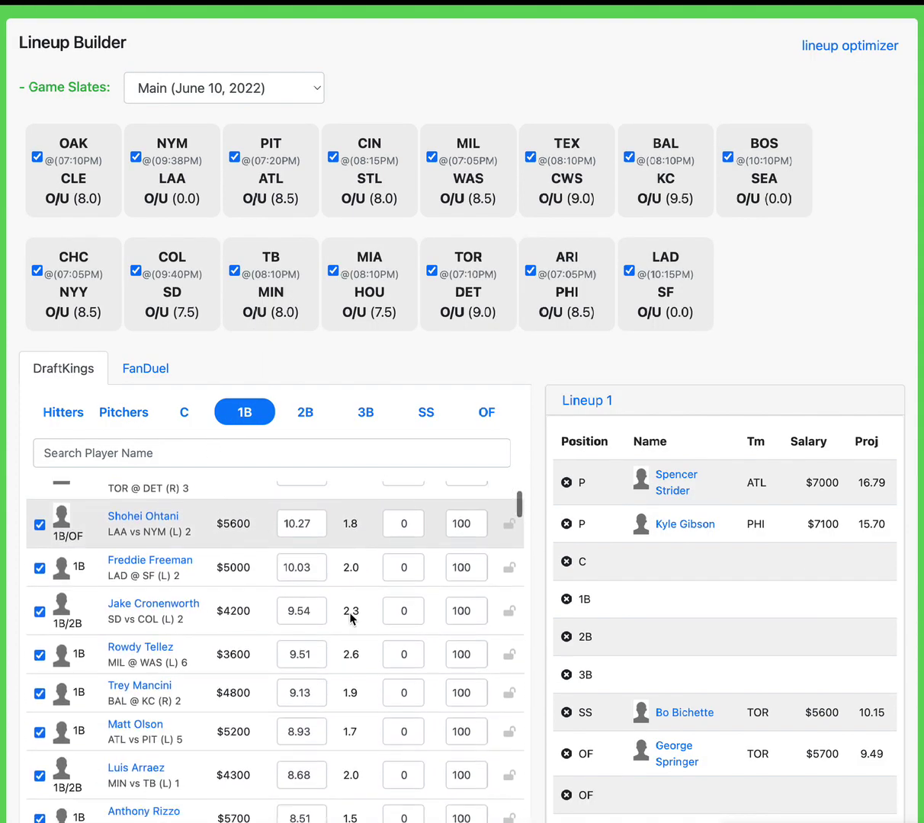
pyautogui.click(509, 656)
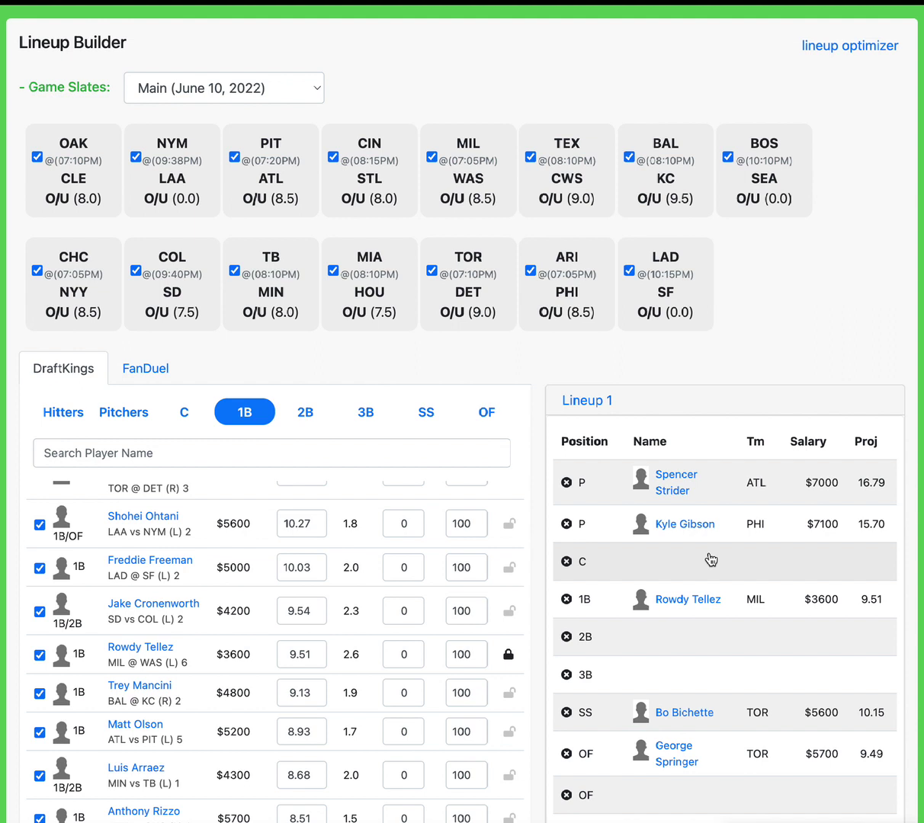
# List all hitters again, topped by Jose Ramirez at 10.79 projected
pyautogui.click(67, 416)
pyautogui.scroll(-1, 335, 392)
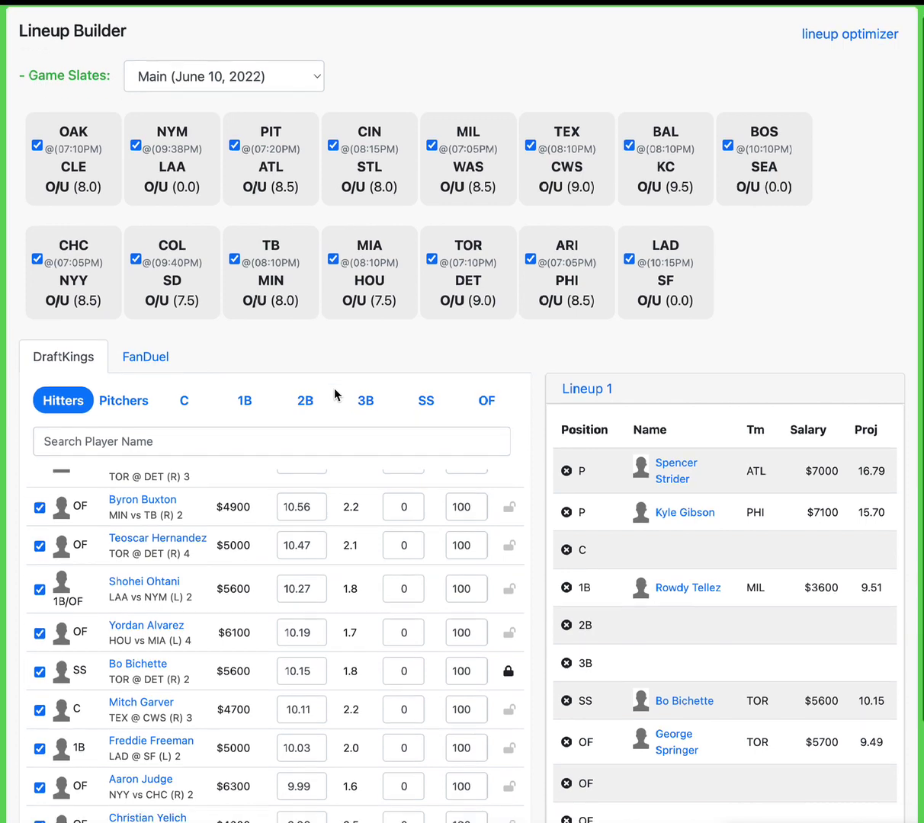
pyautogui.scroll(5, 343, 595)
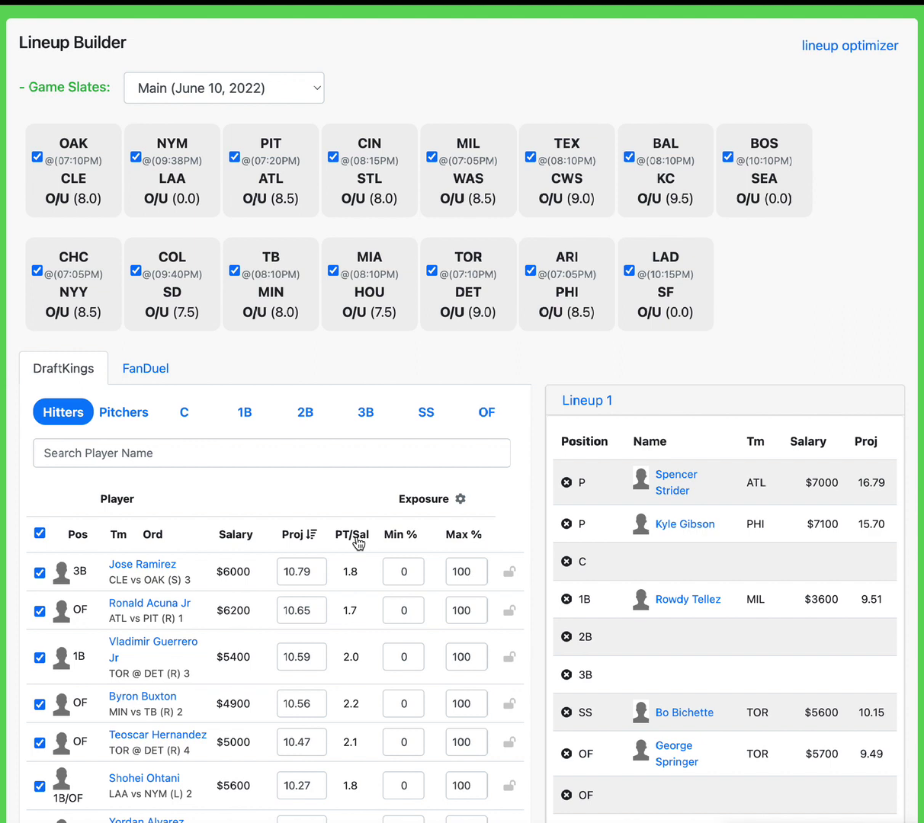
# Sort hitters by PT/Sal so Aristides Aquino (3.5) leads the value list
pyautogui.click(358, 542)
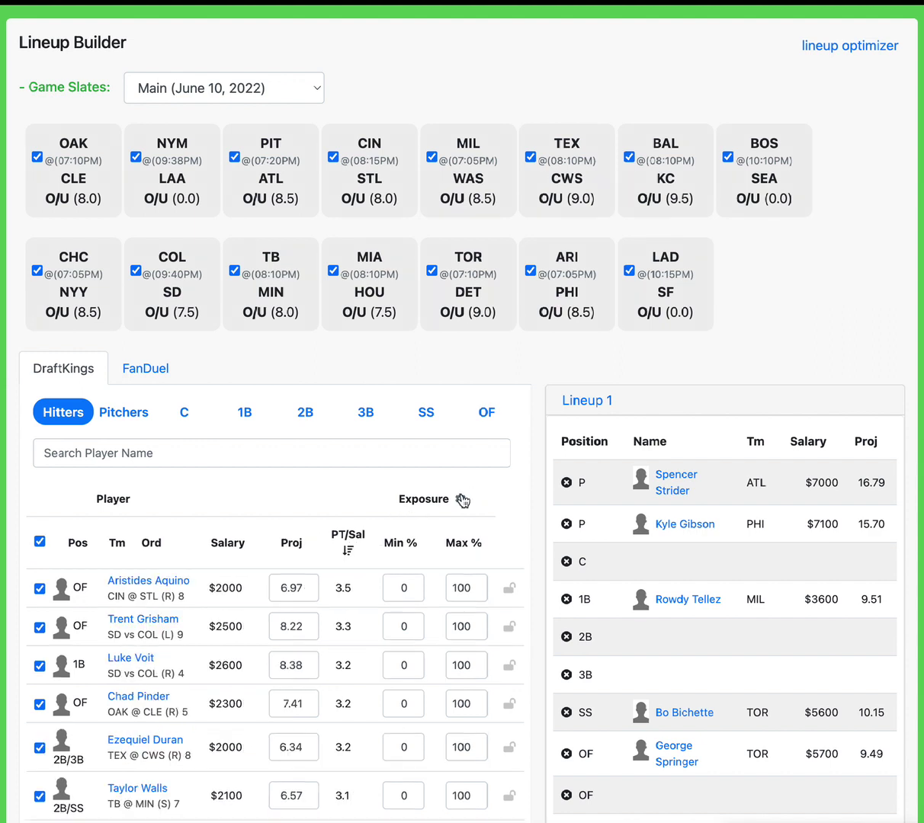
pyautogui.scroll(-1, 396, 671)
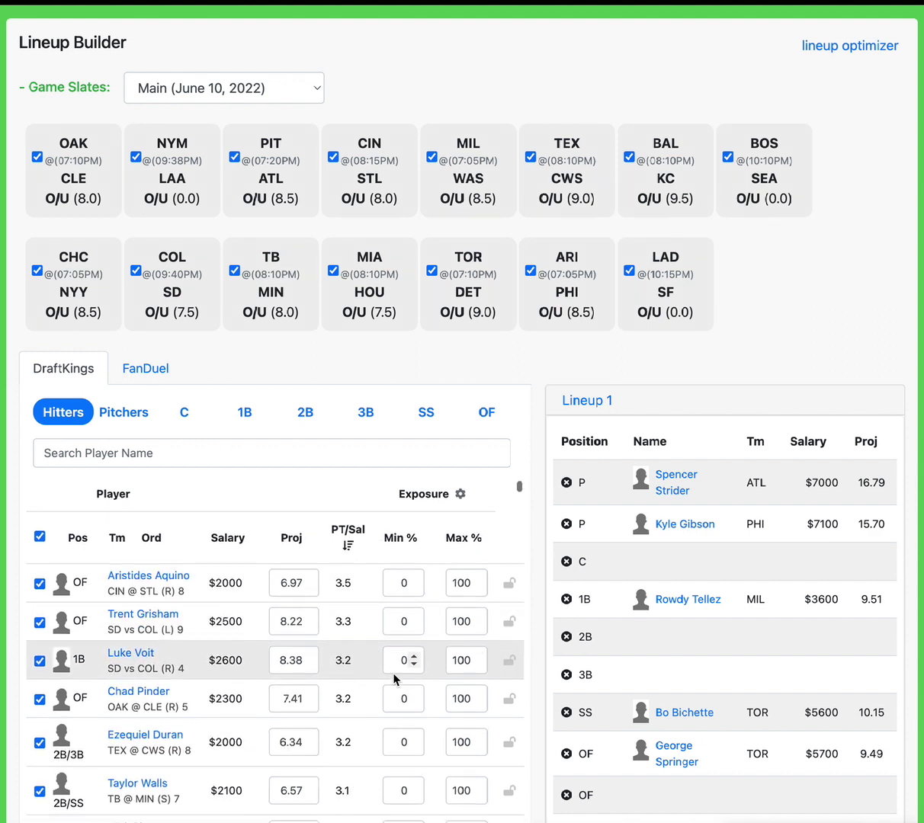
pyautogui.scroll(-3, 394, 675)
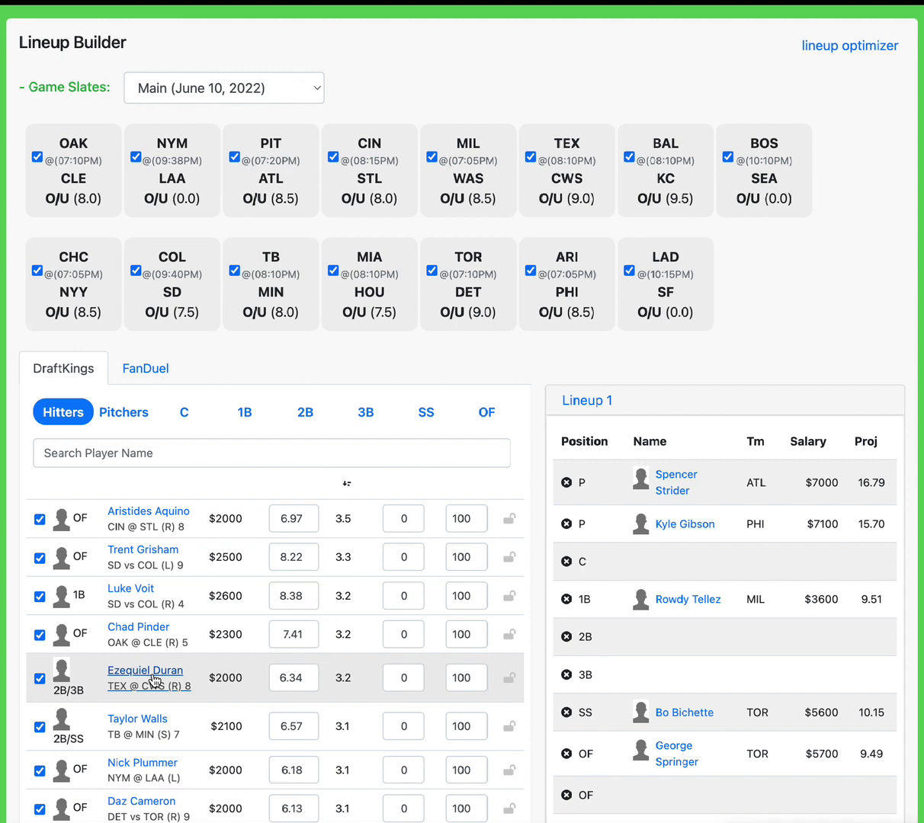
# Search the hitter pool for 'odor' to show only Rougned Odor ($2900)
pyautogui.click(122, 458)
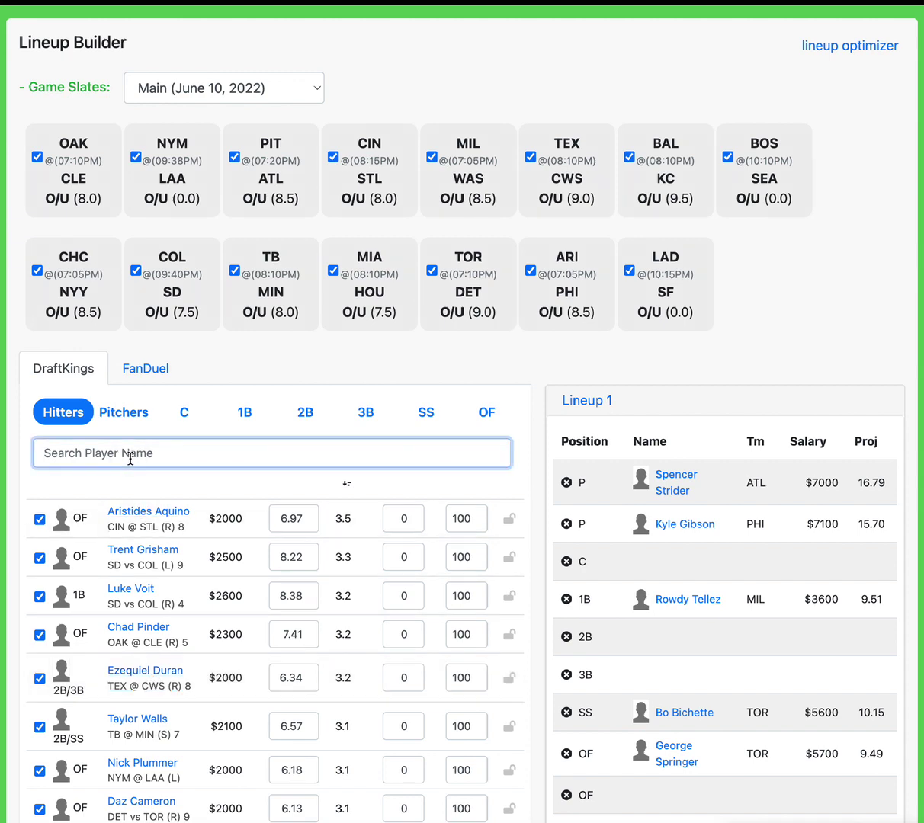
pyautogui.write('odor')
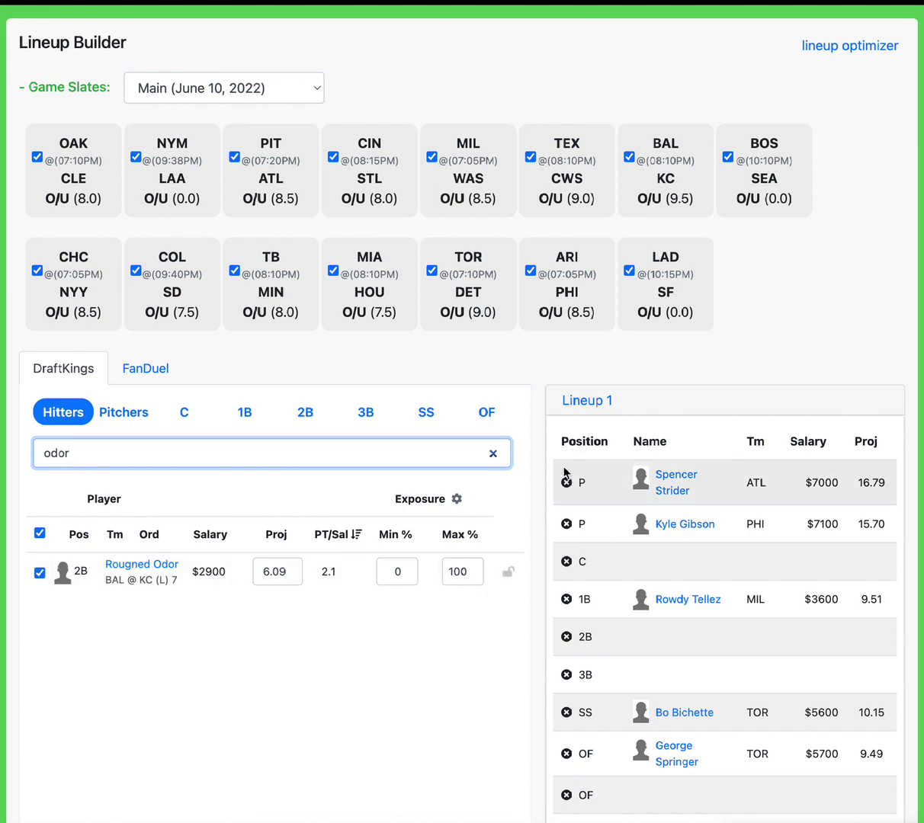
# Clear the 'odor' search, review the value hitters, then list pitchers led by Joe Musgrove
pyautogui.click(492, 455)
pyautogui.scroll(-3, 206, 626)
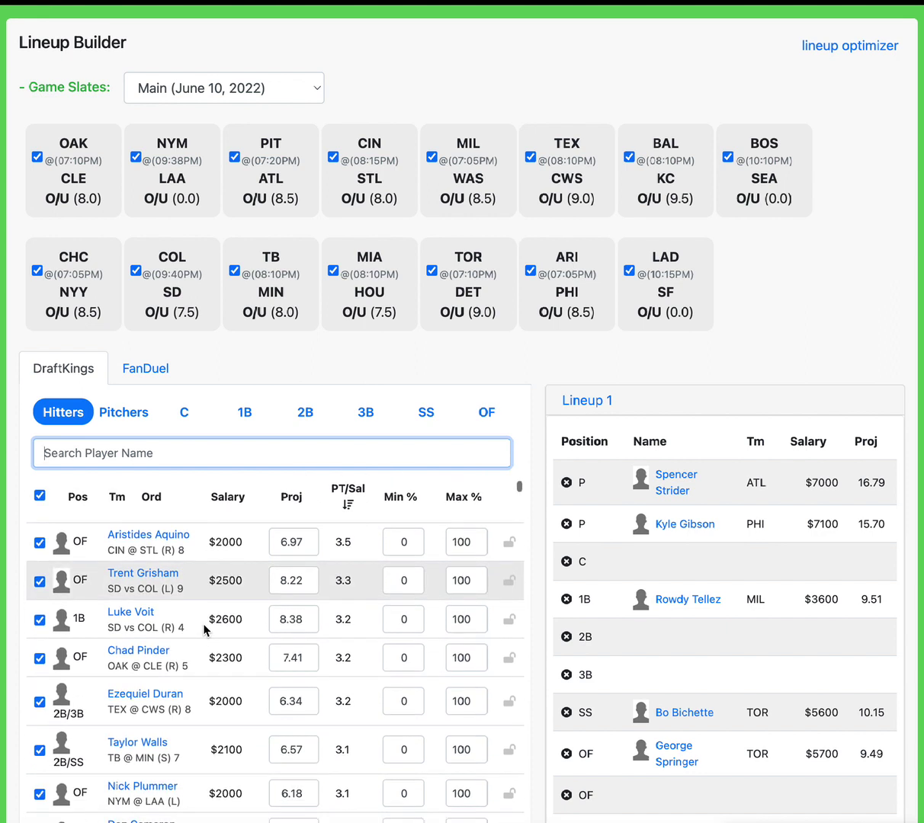
pyautogui.scroll(-4, 203, 623)
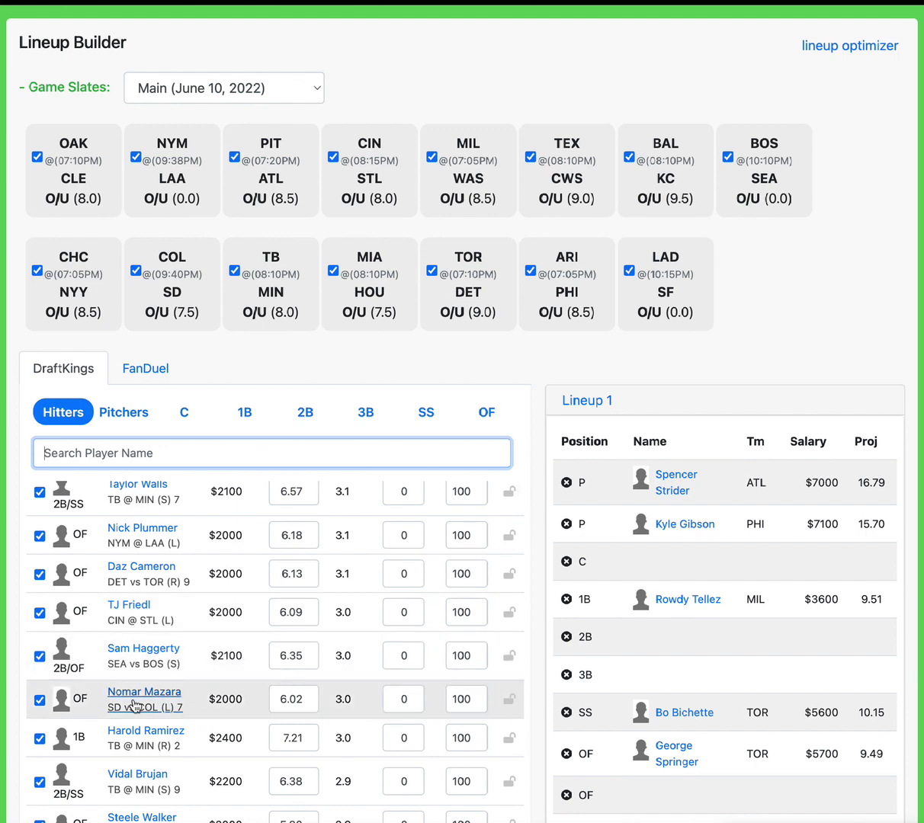
pyautogui.scroll(-5, 254, 604)
pyautogui.scroll(-1, 254, 604)
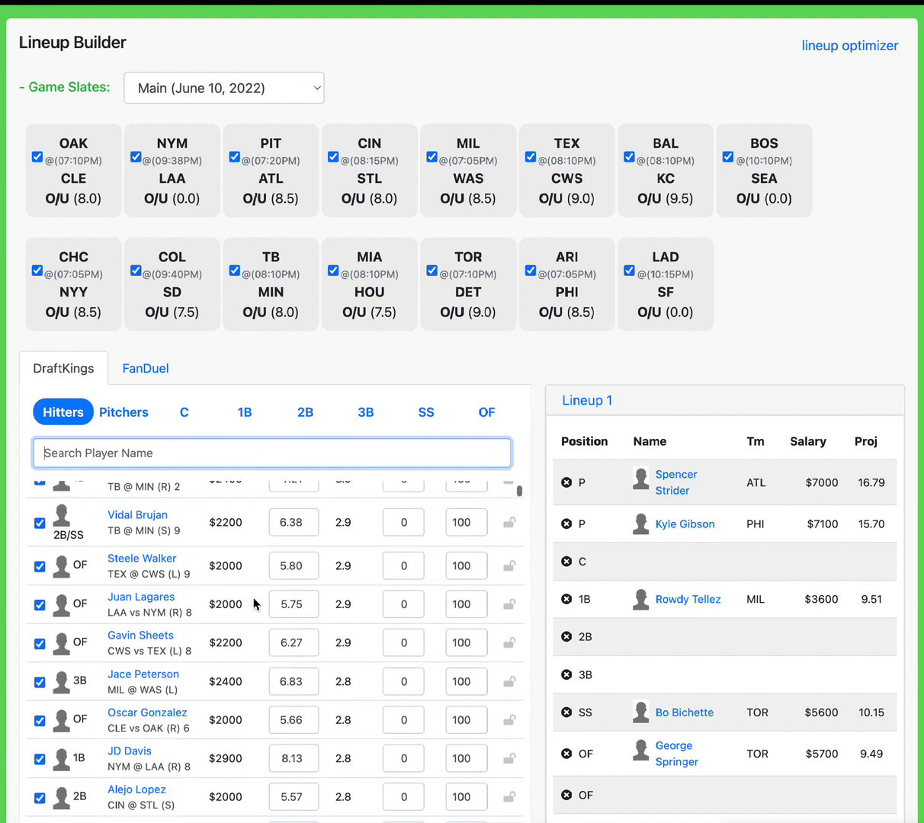
pyautogui.scroll(1, 254, 604)
pyautogui.scroll(-1, 254, 604)
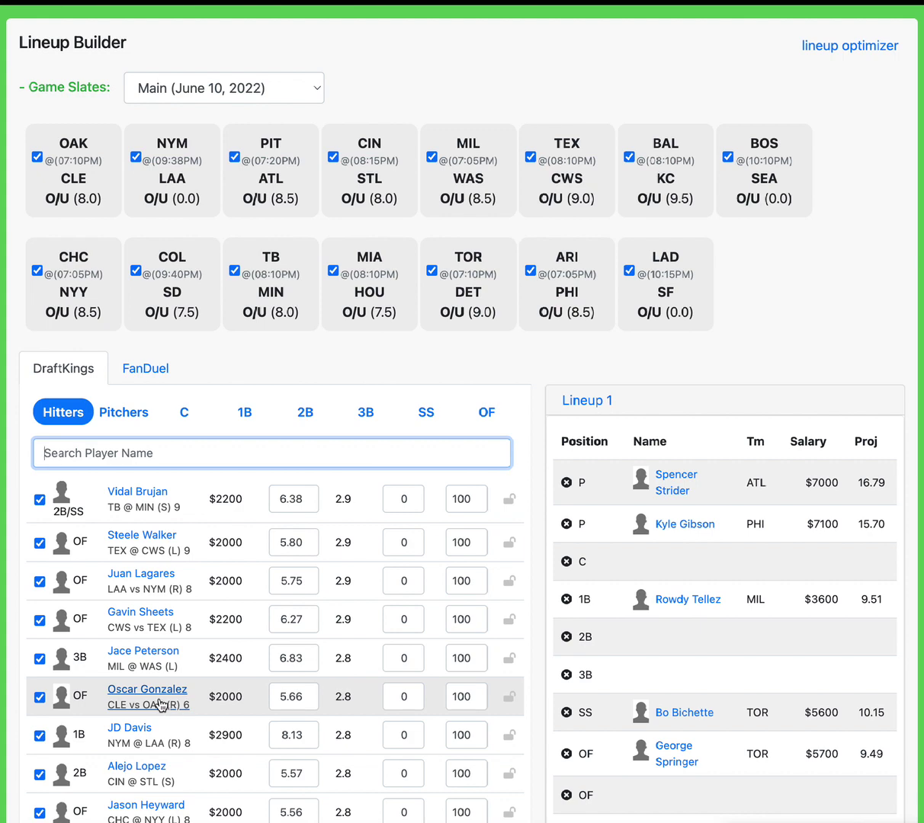
pyautogui.scroll(-1, 241, 697)
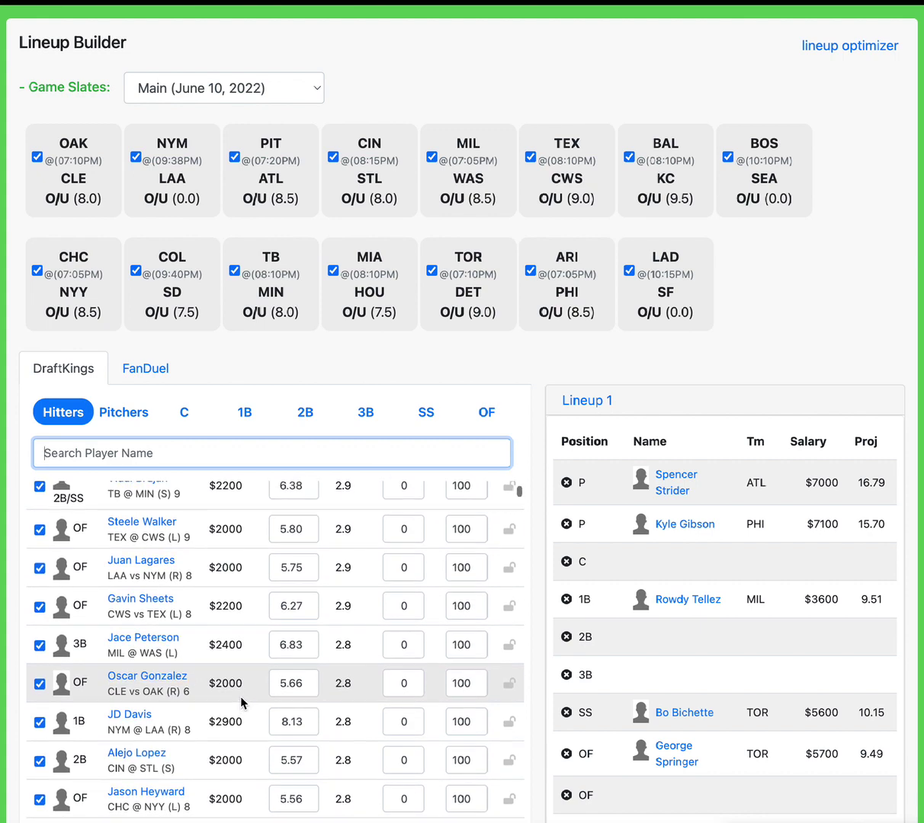
pyautogui.scroll(5, 243, 700)
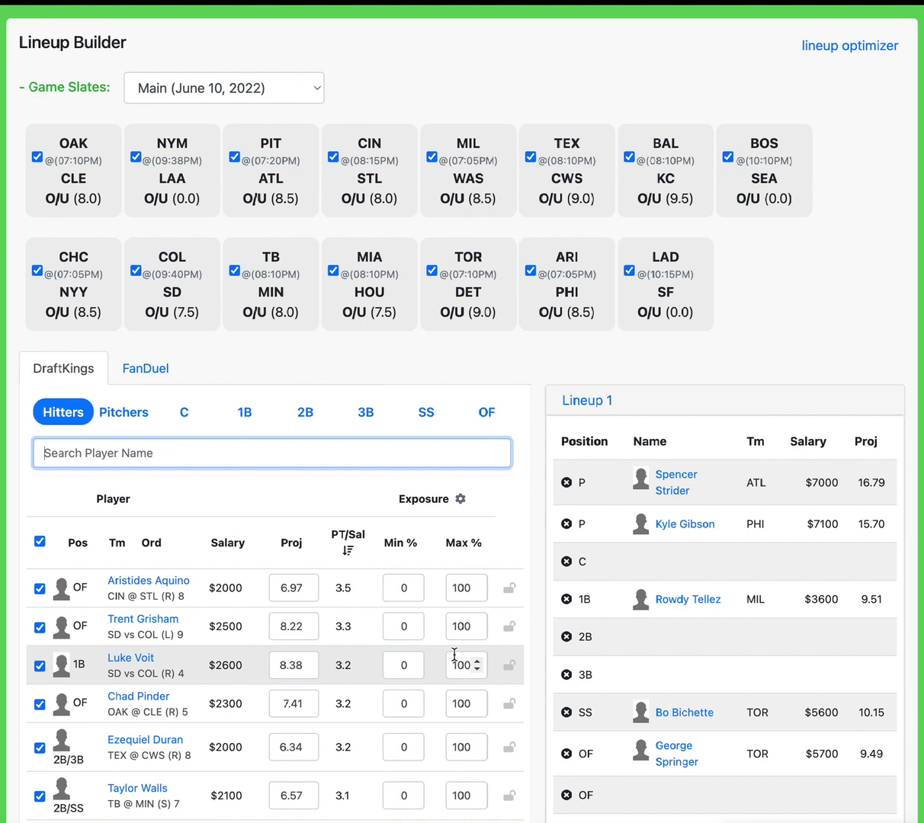
pyautogui.click(110, 415)
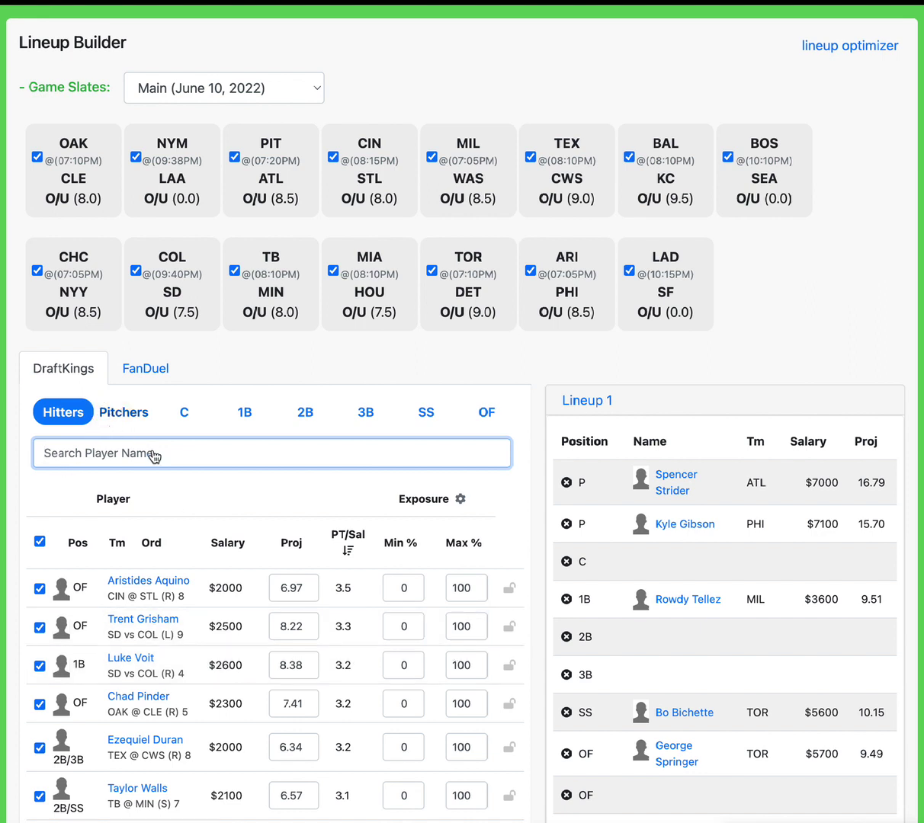
# Sort the pitchers by Proj descending, putting Joe Musgrove (20.13) first
pyautogui.click(295, 543)
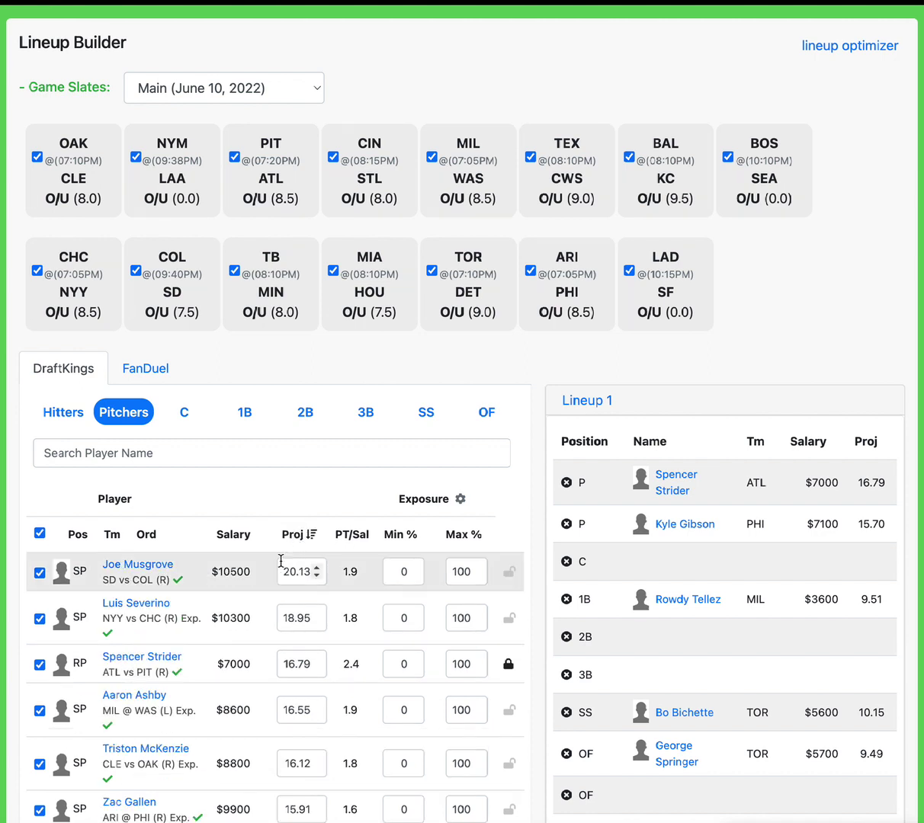